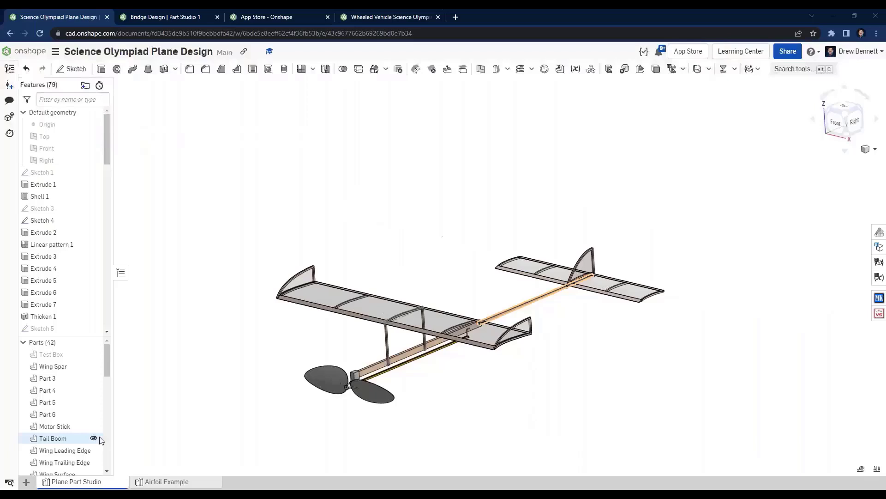
middle_drag(400, 378, 395, 364)
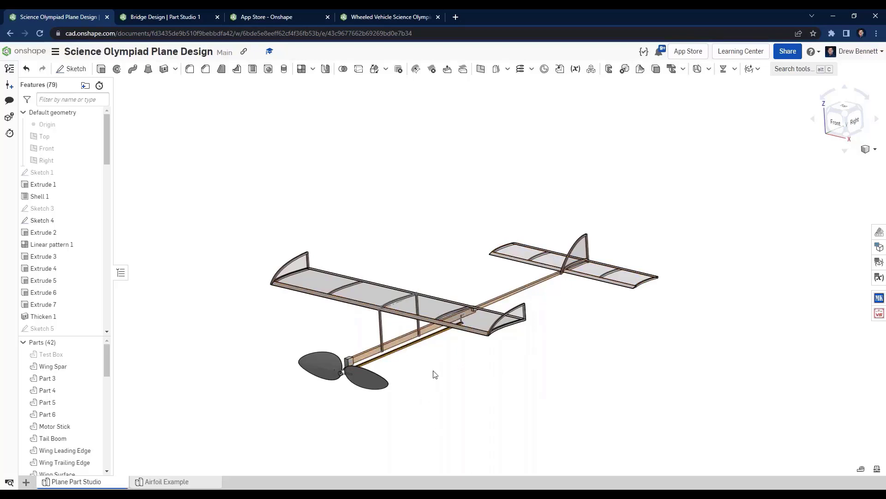
scroll(437, 374, up, 3)
key(shift+4)
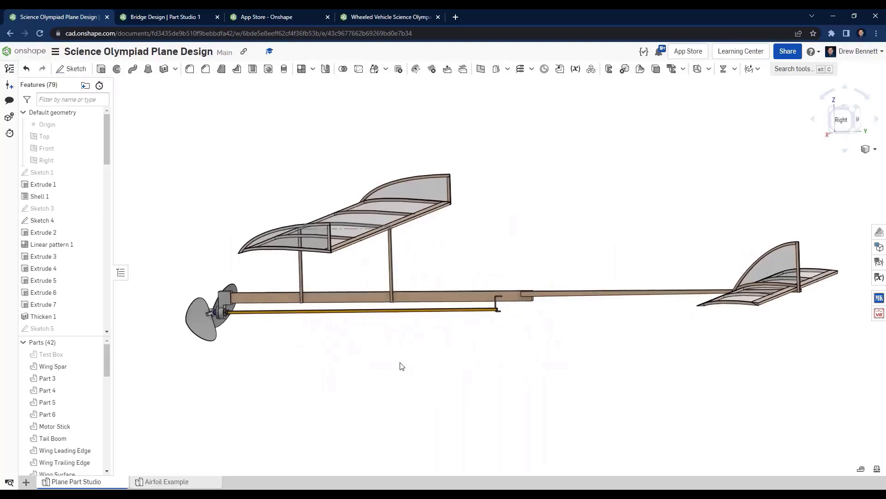
key(shift+7)
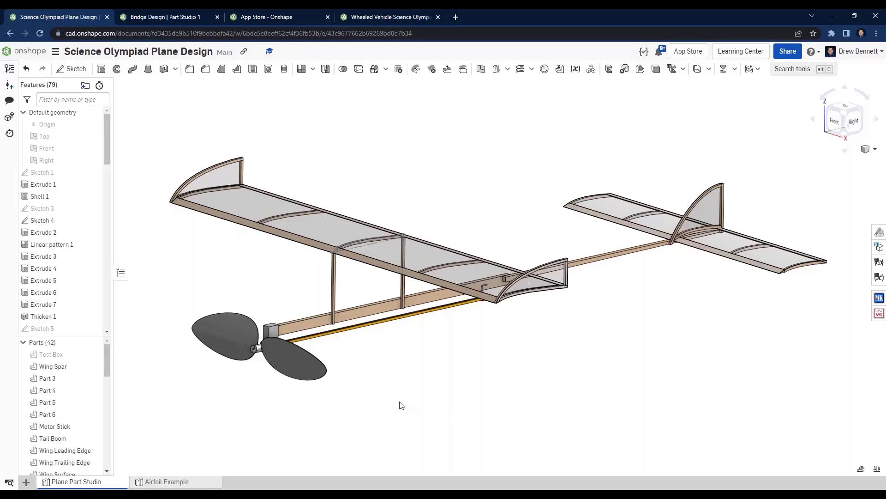
scroll(398, 402, down, 3)
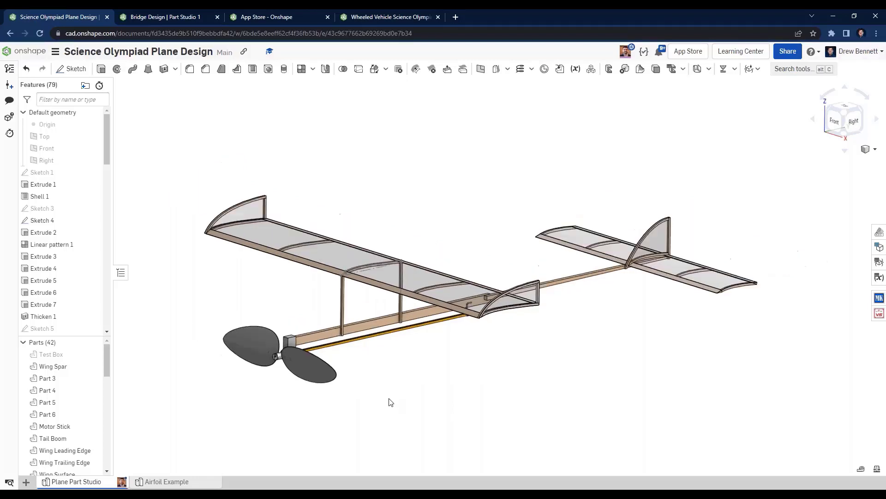
- Check the mass properties and center of mass of all the plane's parts from the right side, then return to an isometric view
right_drag(397, 400, 444, 412)
drag(745, 432, 185, 179)
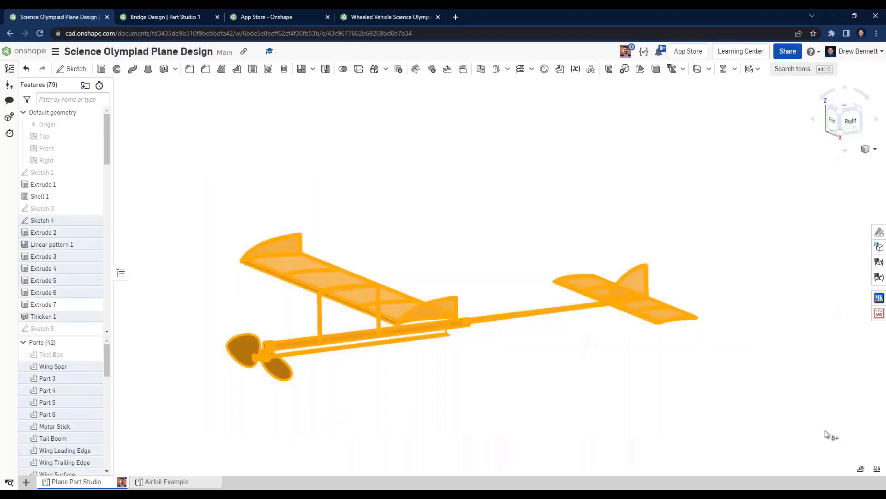
click(877, 472)
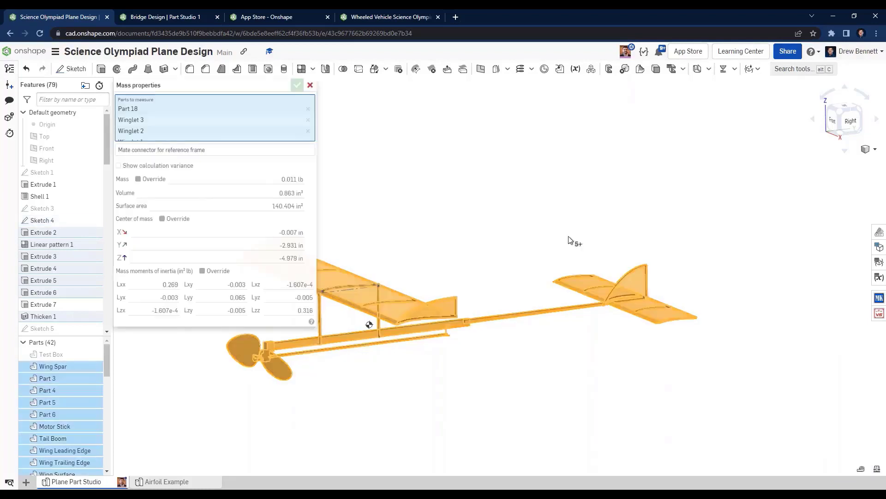
middle_drag(467, 218, 569, 274)
click(850, 120)
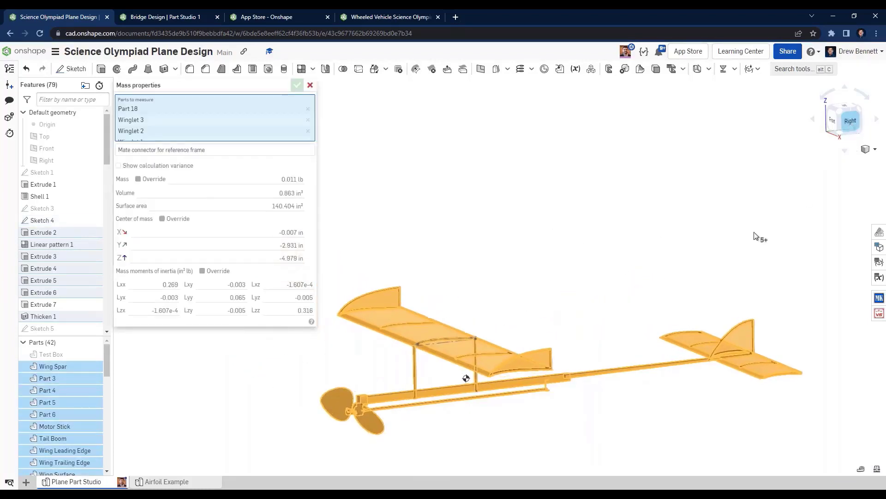
middle_drag(445, 232, 465, 303)
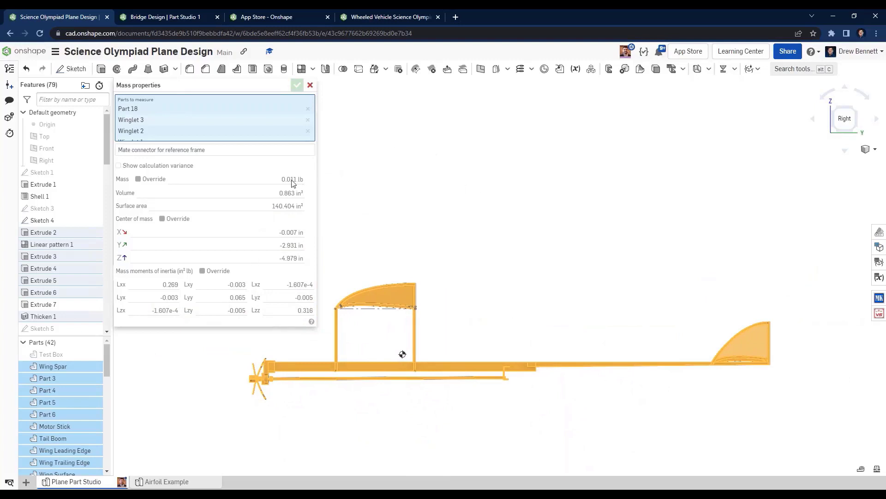
mouse_move(300, 182)
click(310, 85)
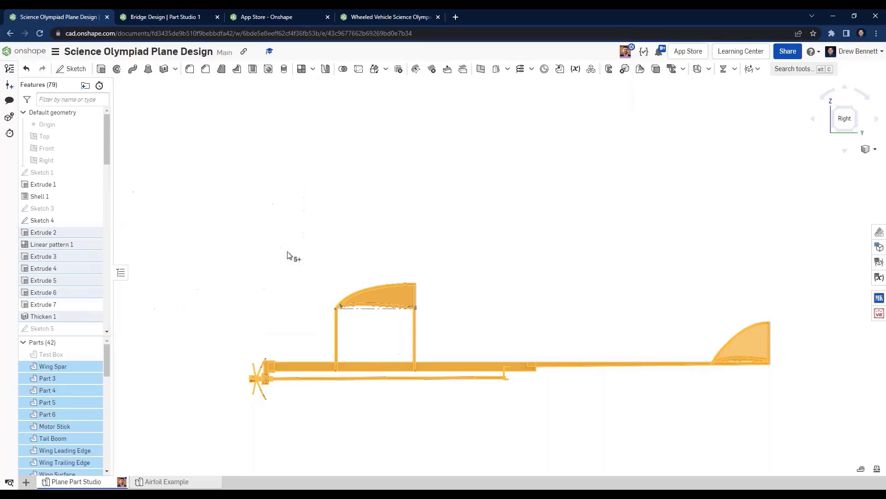
click(211, 336)
key(shift+7)
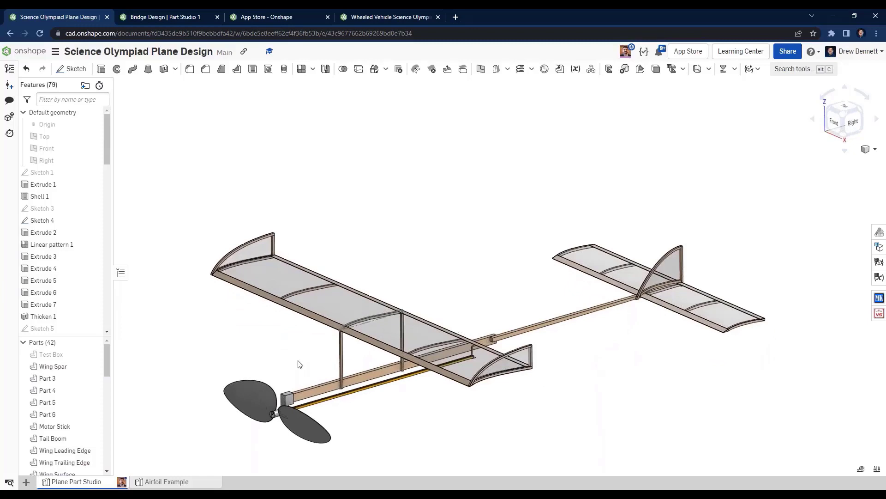
- Switch to the Airfoil Example part studio and review the settings and airfoil shape of Profile Generator 1
click(167, 482)
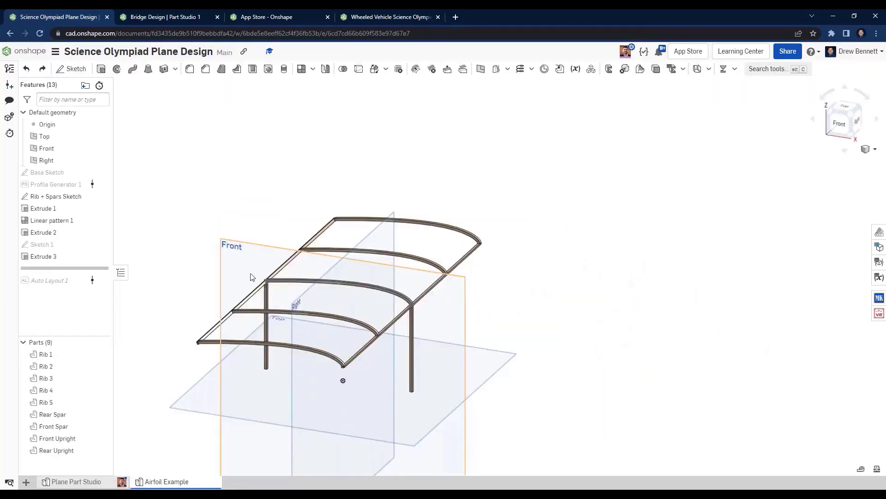
scroll(330, 292, up, 3)
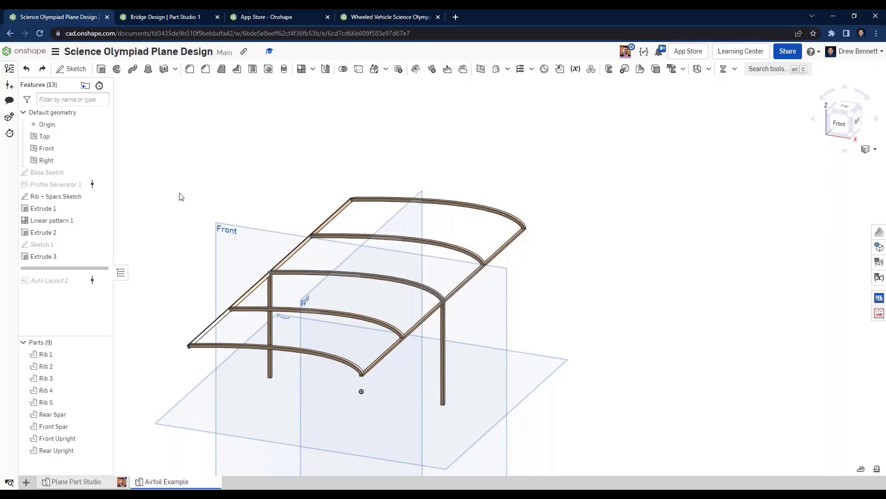
double_click(46, 185)
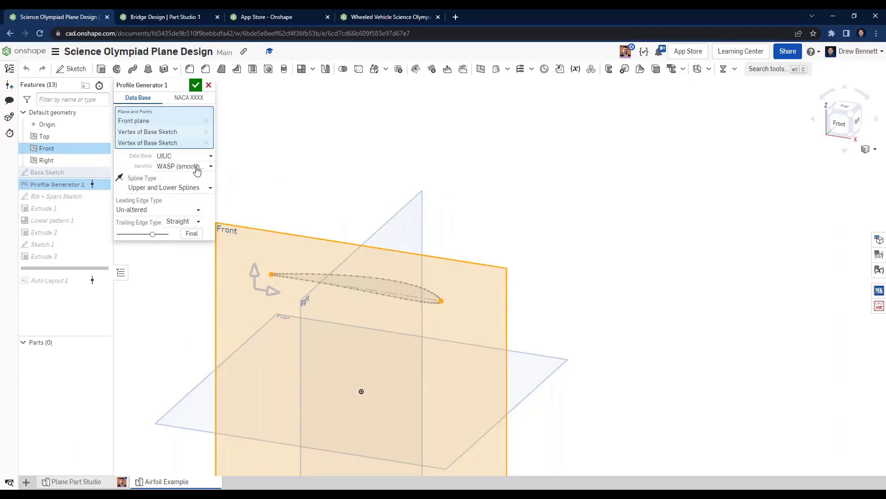
scroll(266, 280, up, 5)
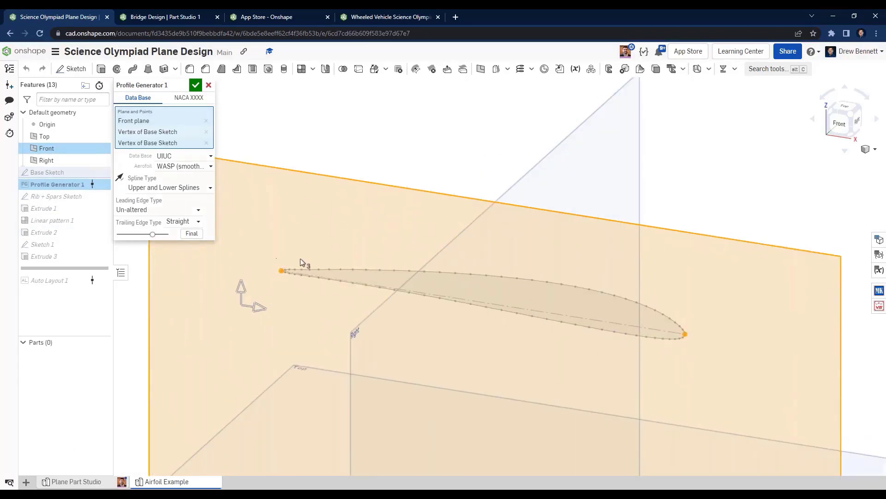
click(196, 84)
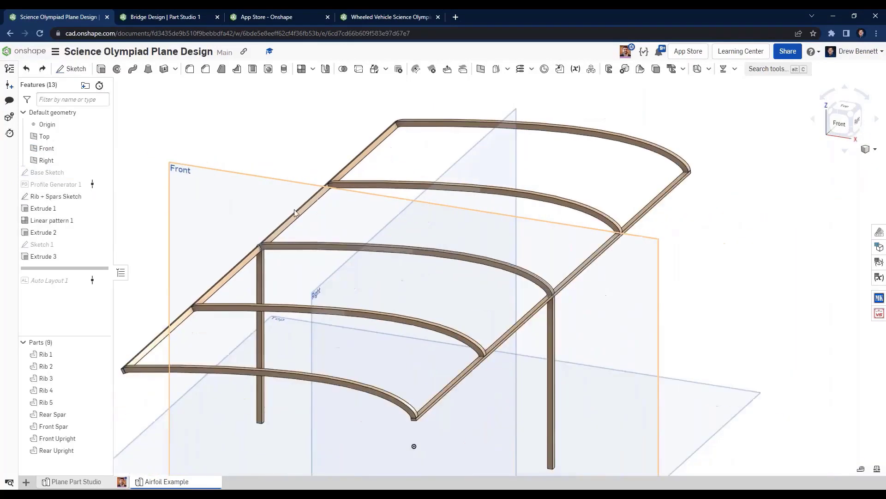
scroll(316, 227, down, 2)
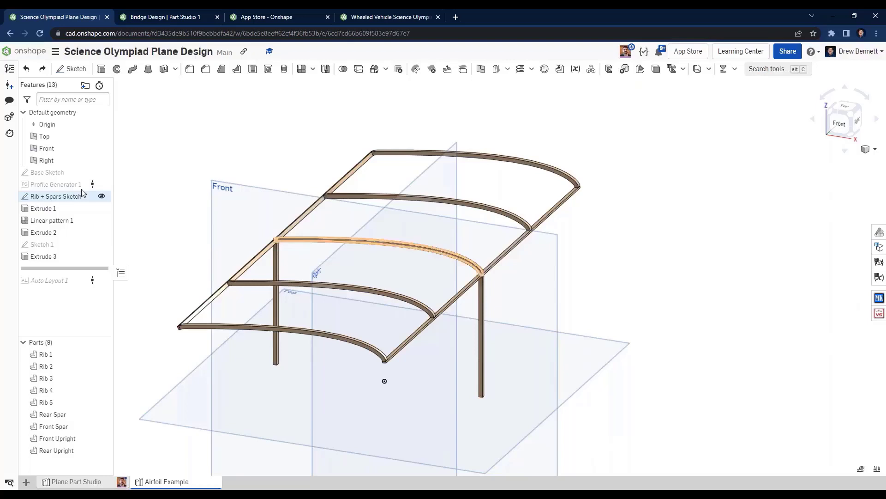
- Change the aerofoil in Profile Generator 1 to NASA/LANGLEY RC-SC2 AIRFOIL from the UIUC database
double_click(55, 184)
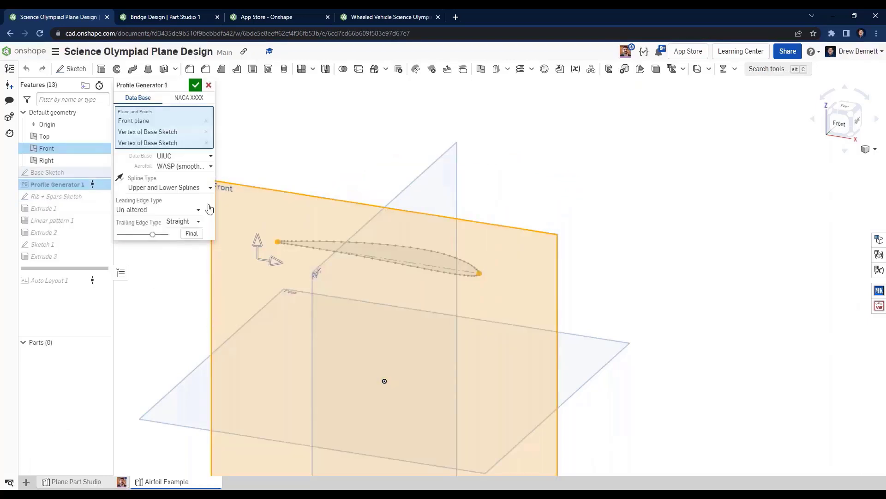
click(183, 166)
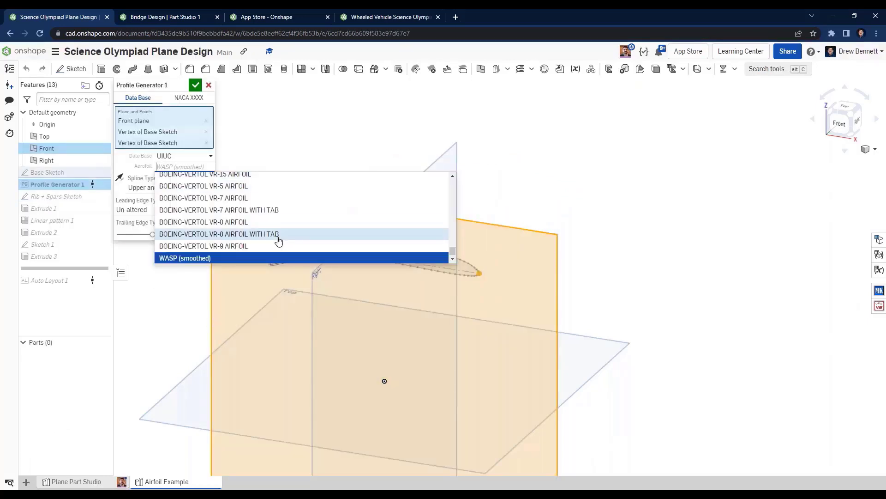
scroll(278, 240, up, 5)
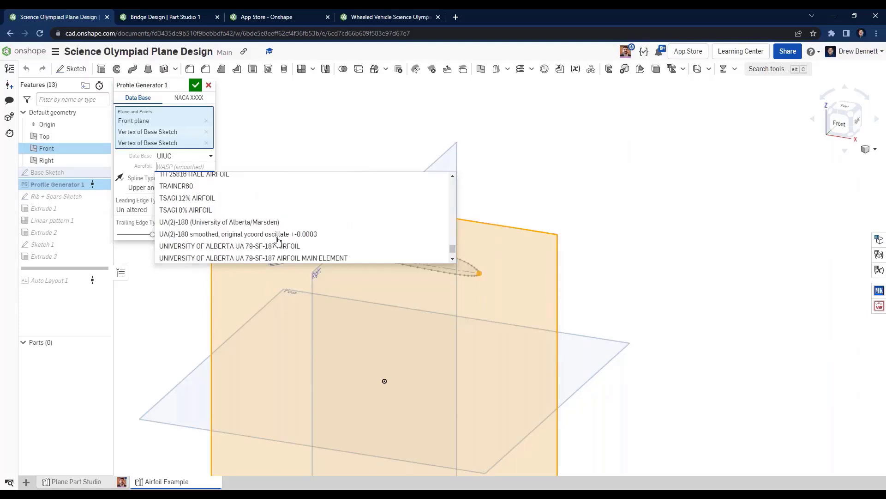
scroll(279, 240, up, 10)
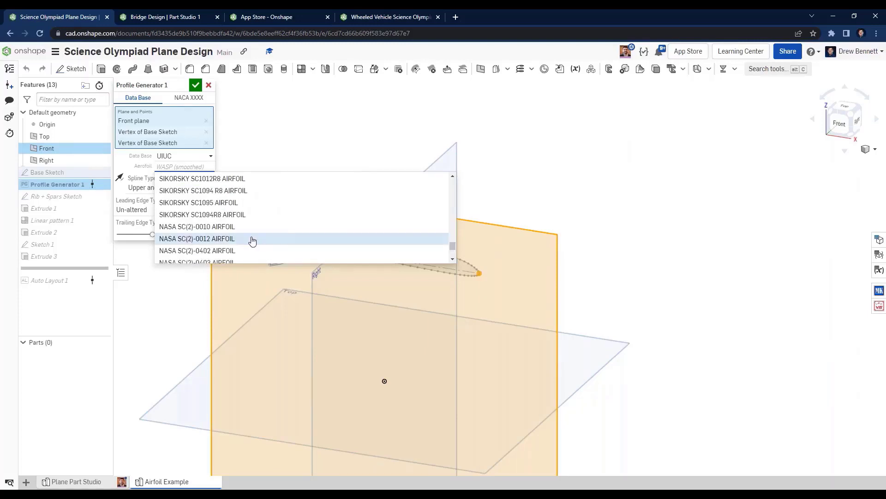
scroll(252, 241, up, 10)
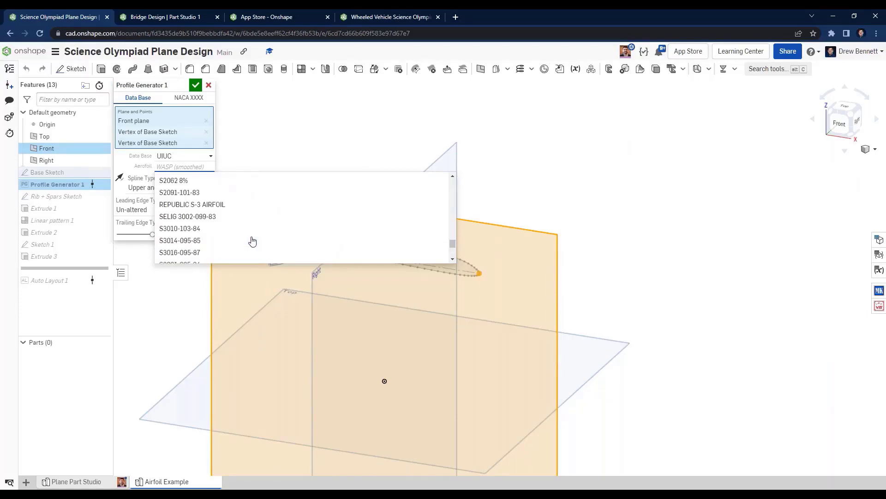
scroll(252, 240, down, 12)
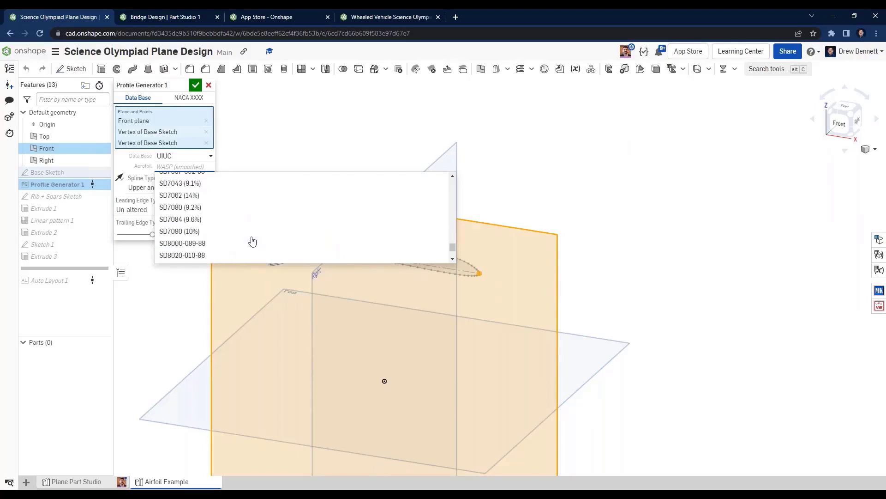
scroll(252, 241, up, 12)
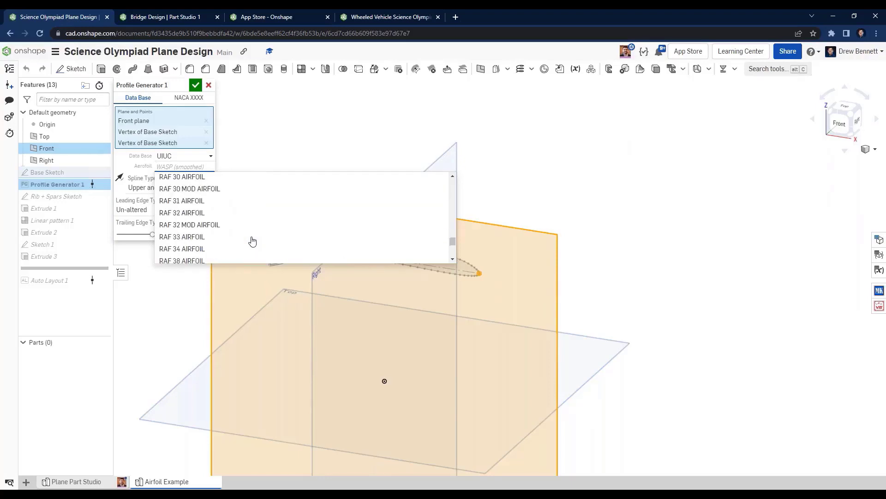
scroll(252, 241, up, 8)
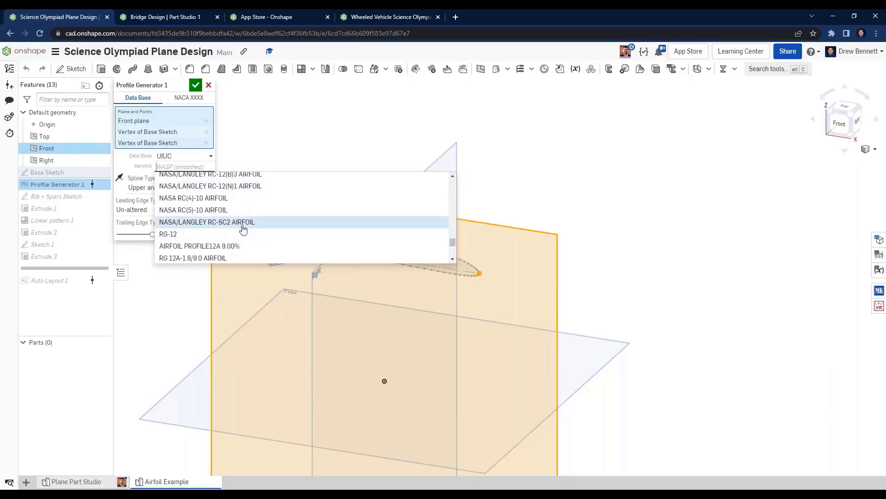
click(240, 223)
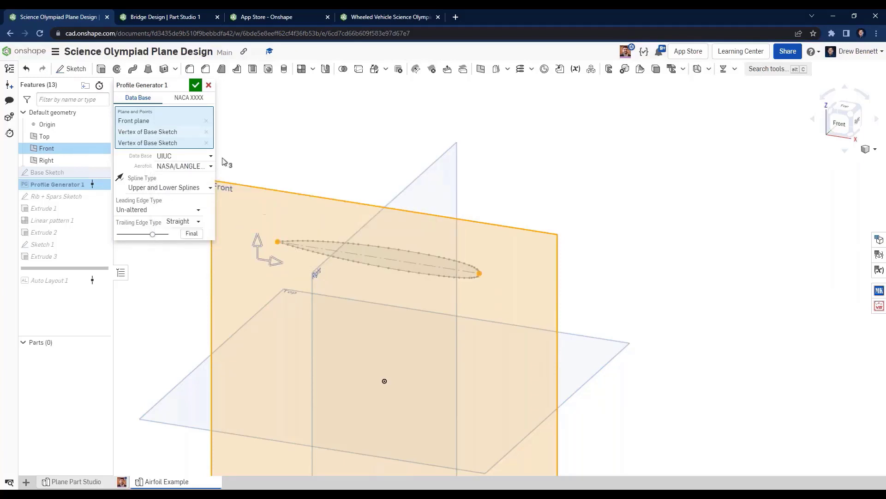
click(195, 85)
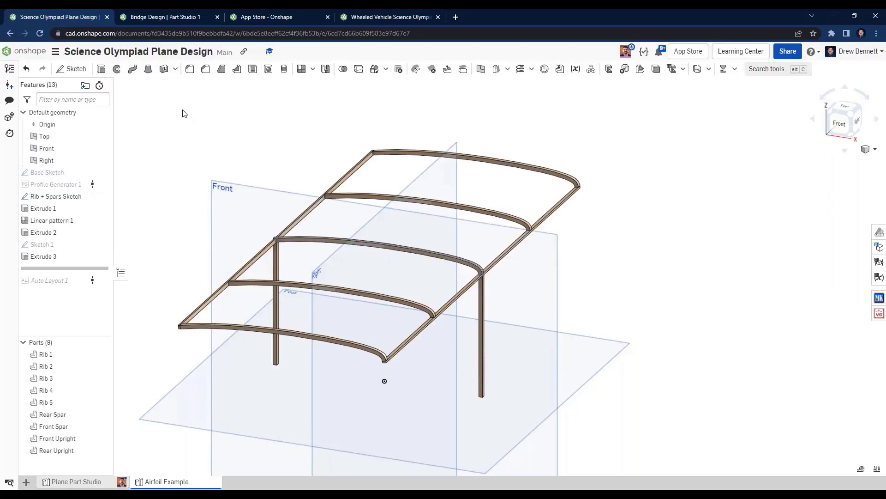
- Examine the curvature of the wing ribs and their ends at the uprights from the front and at an angle
key(shift+1)
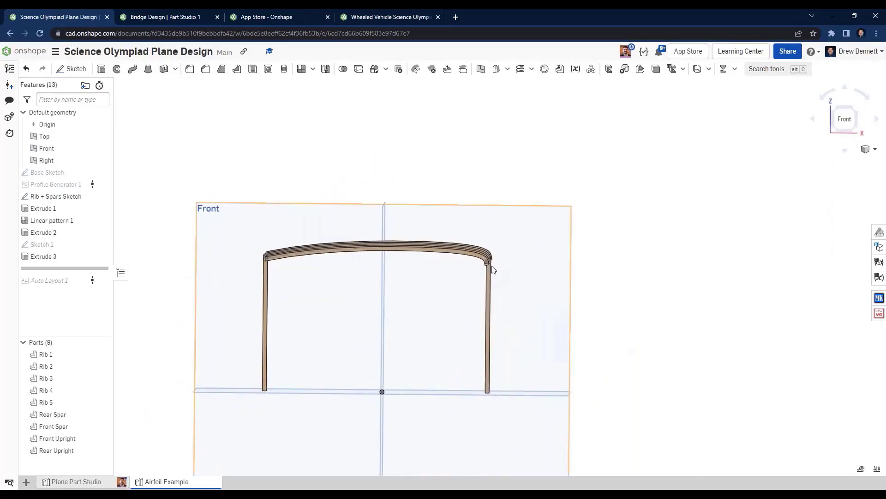
scroll(493, 269, up, 5)
scroll(535, 281, down, 4)
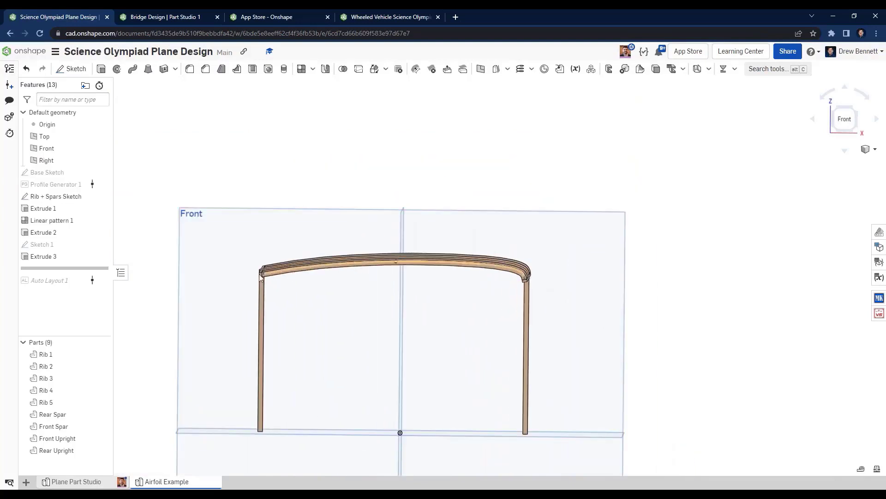
right_drag(403, 267, 441, 268)
scroll(441, 267, up, 3)
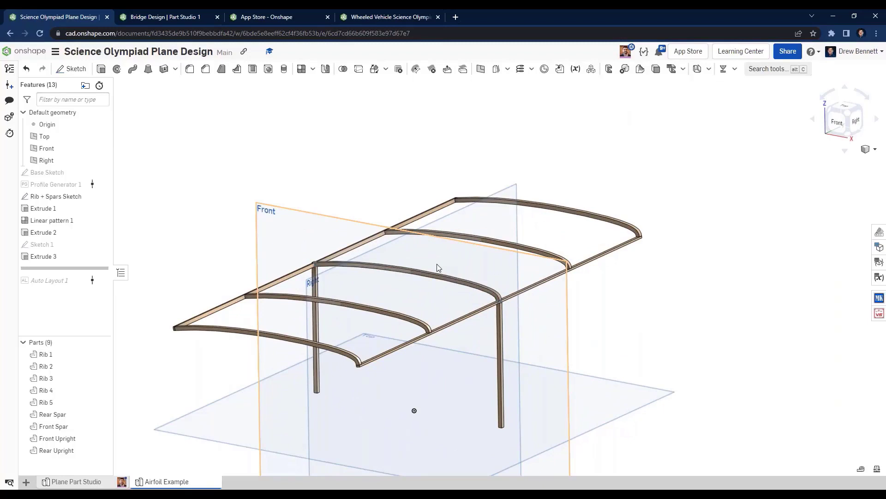